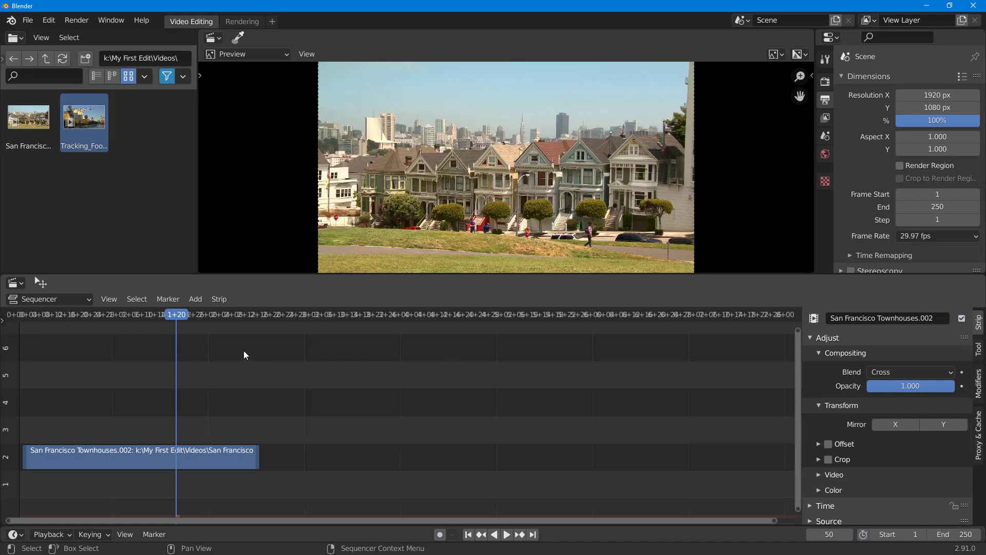
{"action": "left_click", "coordinate": [195, 299]}
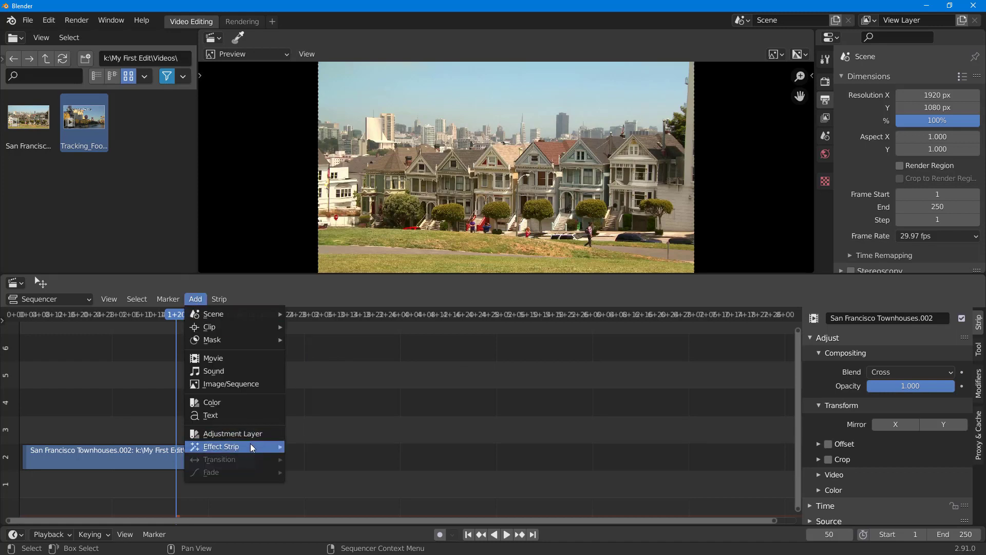
{"action": "mouse_move", "coordinate": [251, 444]}
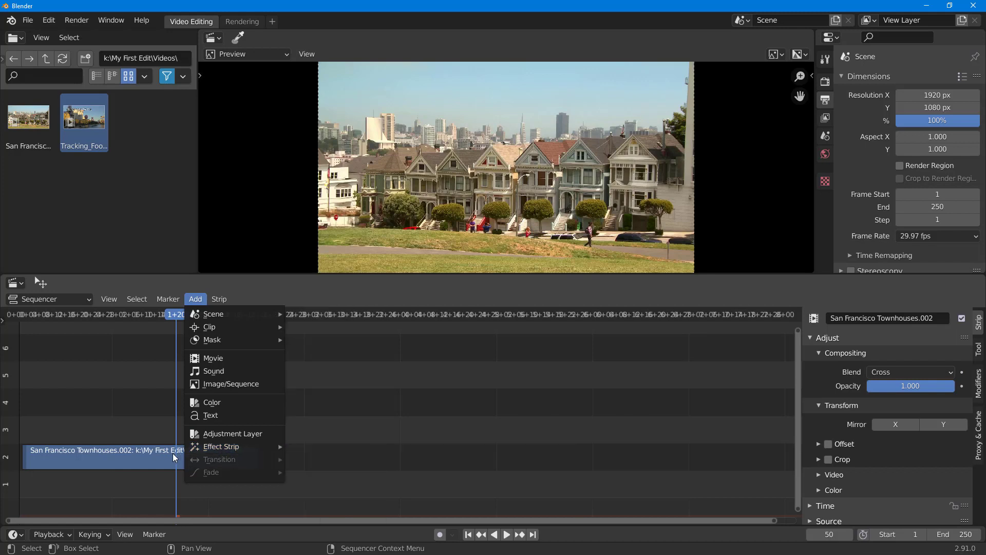
{"action": "left_click_drag", "start_coordinate": [174, 419], "coordinate": [177, 480]}
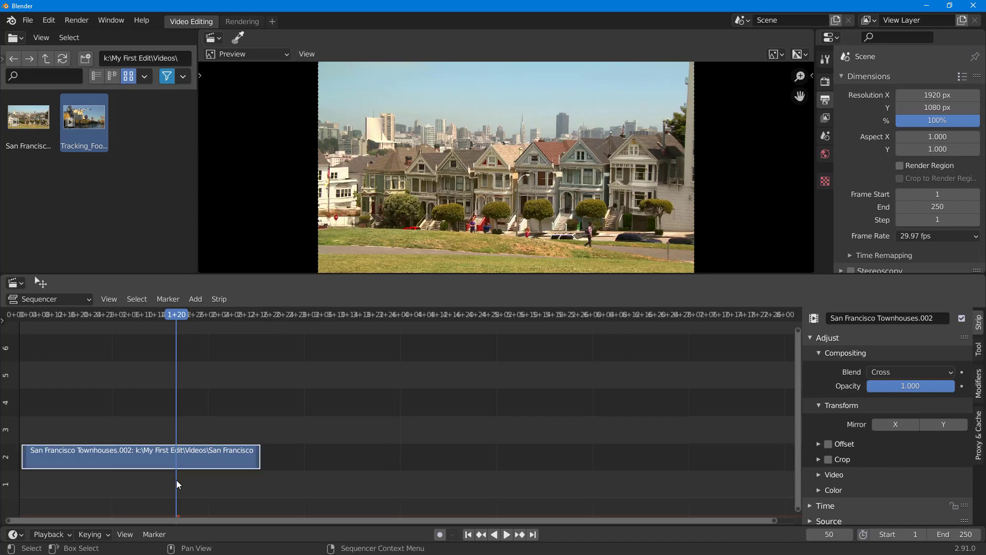
{"action": "left_click", "coordinate": [195, 299]}
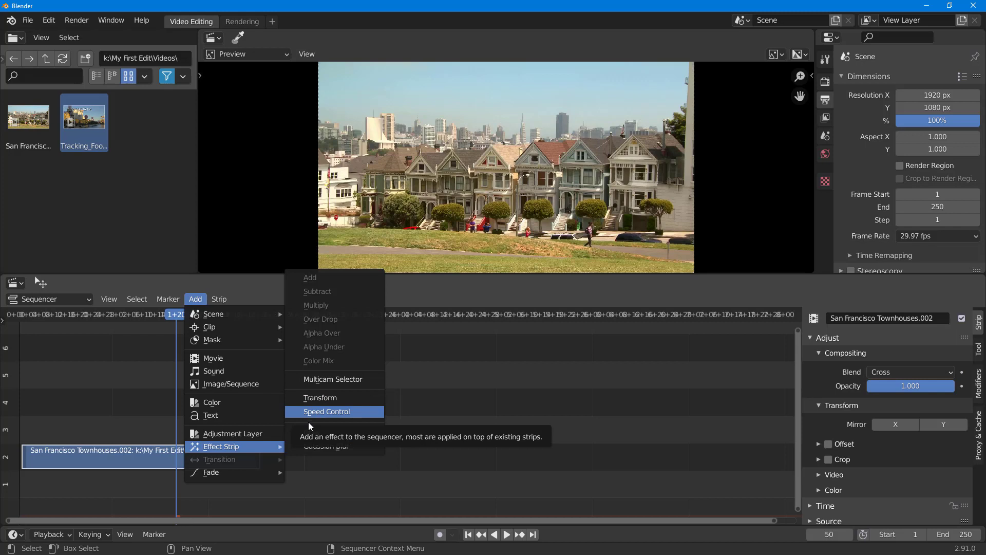
- Add a text strip and place it on channel 3, above the San Francisco Townhouses clip at the playhead
{"action": "left_click", "coordinate": [195, 300]}
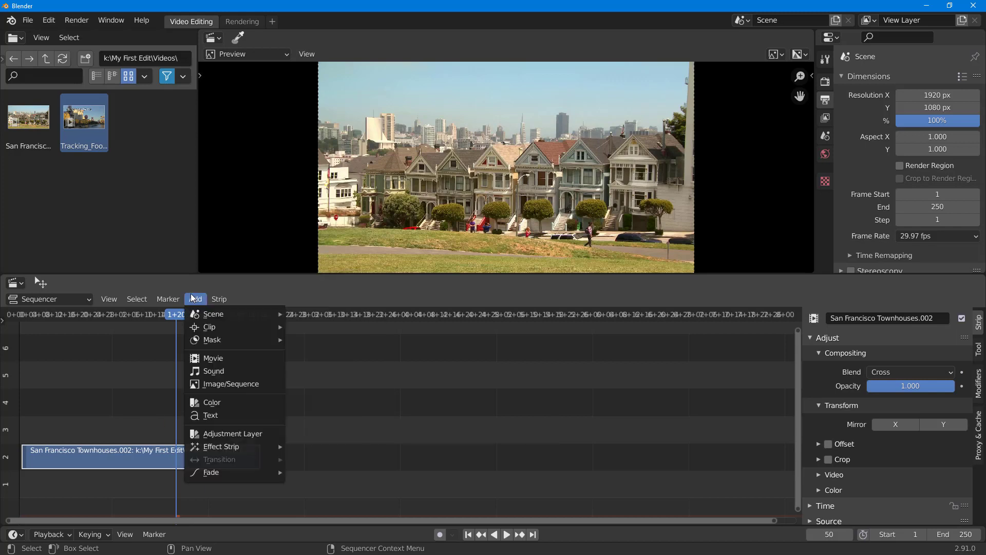
{"action": "left_click", "coordinate": [229, 414]}
{"action": "left_click_drag", "start_coordinate": [227, 479], "coordinate": [169, 424]}
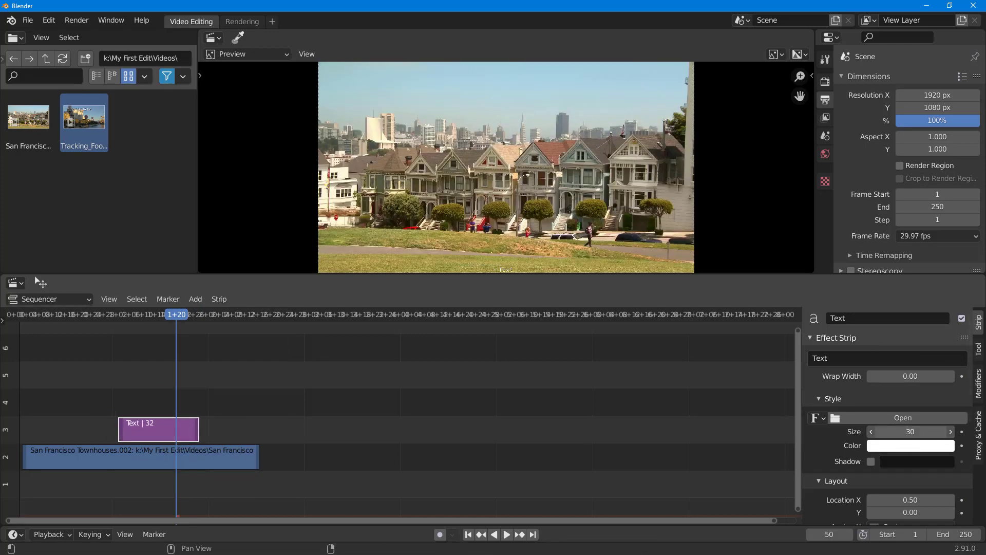
- Enlarge the text to size 693 and color it light yellow
{"action": "left_click_drag", "start_coordinate": [911, 432], "coordinate": [913, 430]}
{"action": "left_click", "coordinate": [904, 446]}
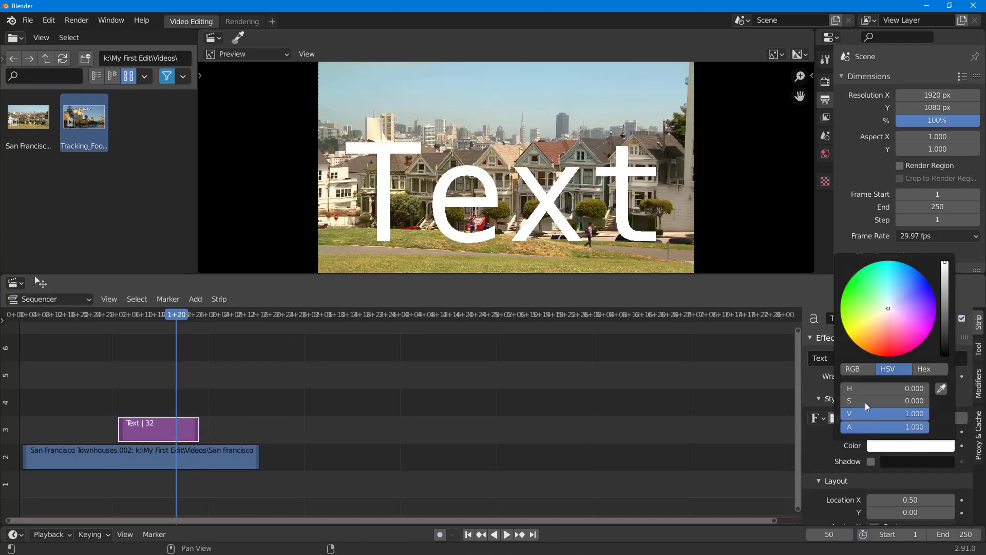
{"action": "left_click_drag", "start_coordinate": [868, 321], "coordinate": [864, 323]}
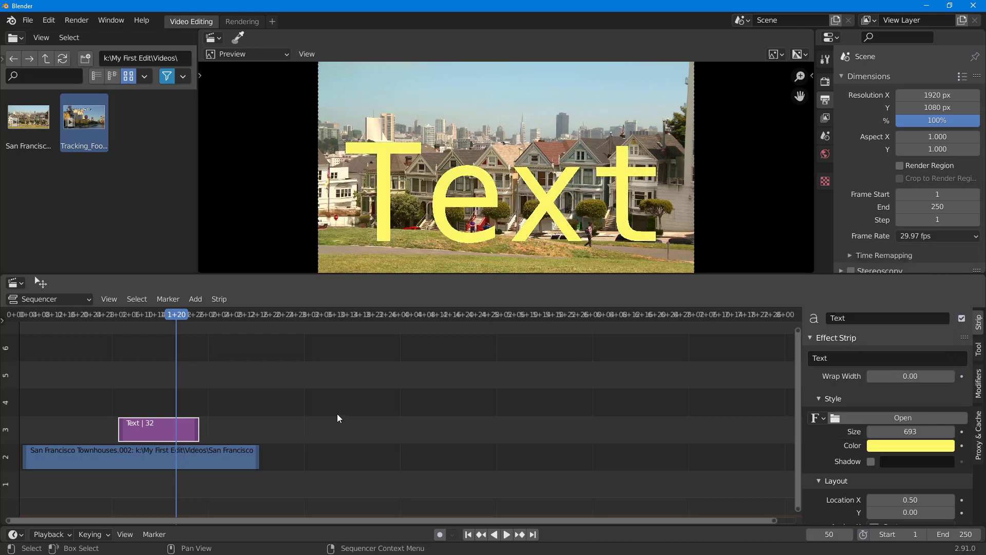
- Combine the Text strip and the San Francisco Townhouses clip with an Add effect strip
{"action": "left_click", "coordinate": [146, 464]}
{"action": "left_click", "coordinate": [195, 299]}
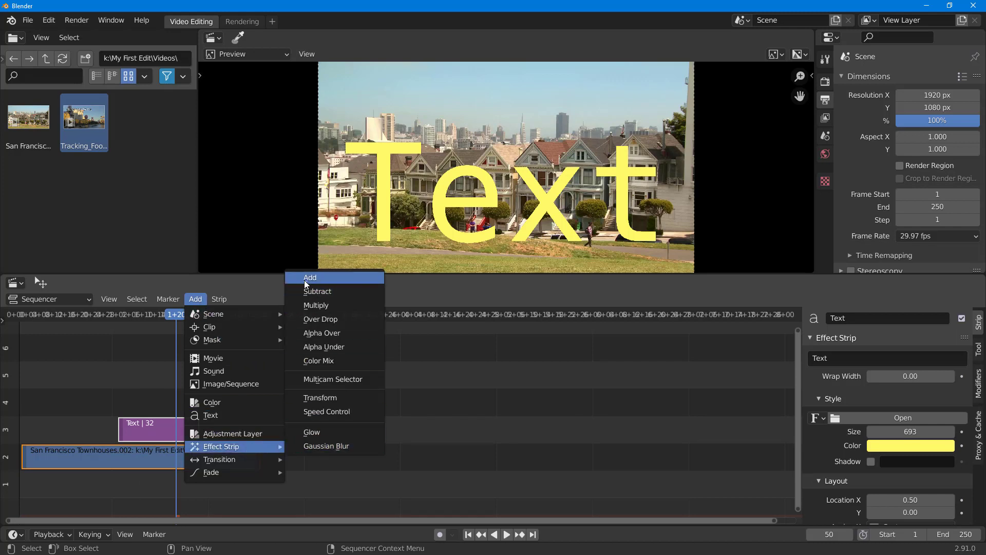
{"action": "left_click", "coordinate": [306, 284]}
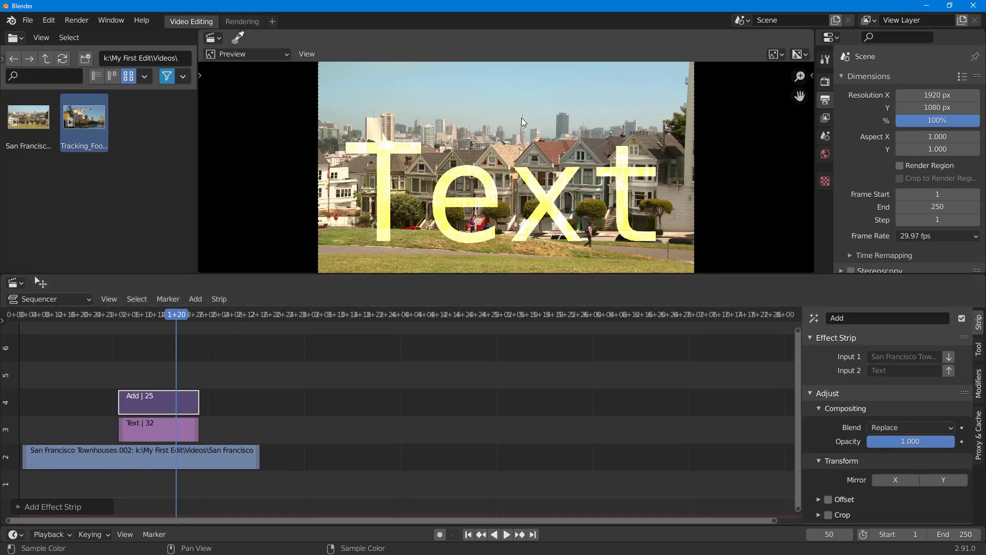
{"action": "left_click", "coordinate": [162, 404]}
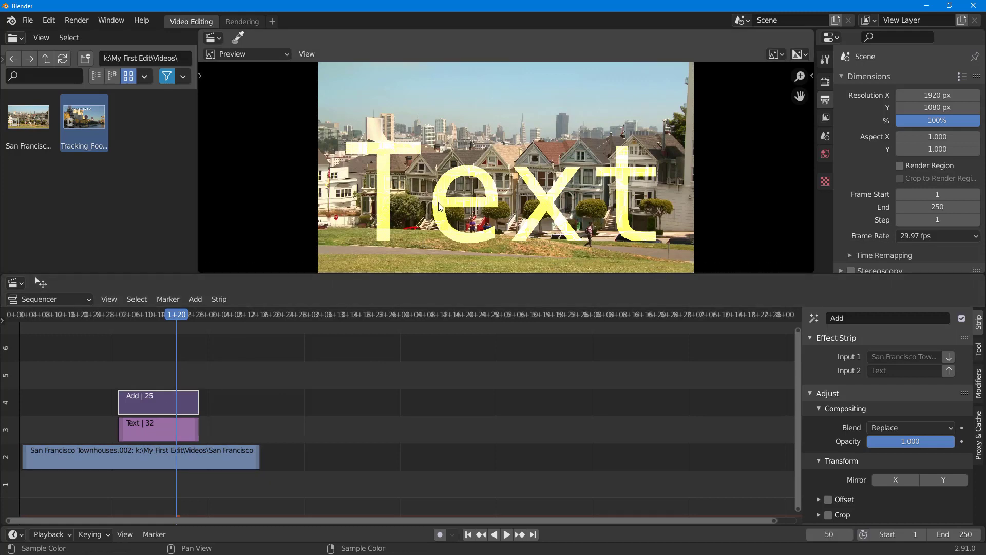
- Shift the text's X location to 0.48 and change its color to magenta
{"action": "left_click", "coordinate": [183, 433]}
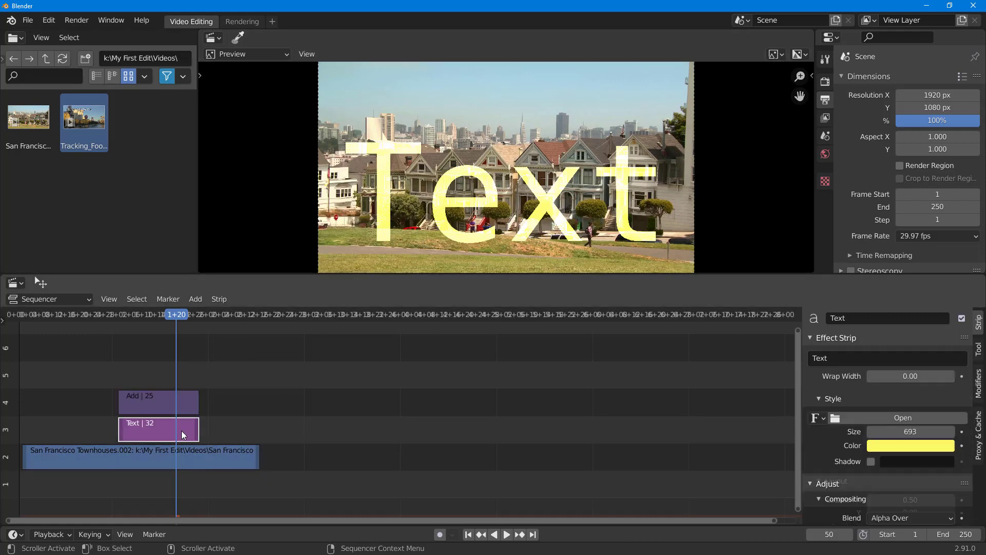
{"action": "mouse_move", "coordinate": [914, 499]}
{"action": "left_mouse_down"}
{"action": "mouse_move", "coordinate": [955, 500]}
{"action": "mouse_move", "coordinate": [896, 499]}
{"action": "left_mouse_up"}
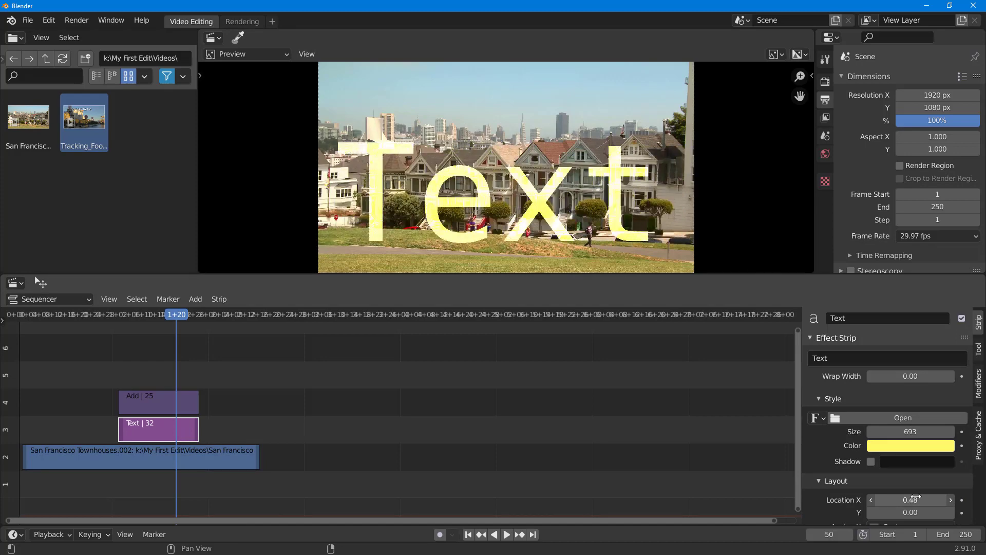
{"action": "left_click", "coordinate": [911, 445]}
{"action": "left_click", "coordinate": [903, 302]}
{"action": "mouse_move", "coordinate": [903, 302]}
{"action": "left_mouse_down"}
{"action": "mouse_move", "coordinate": [891, 311]}
{"action": "mouse_move", "coordinate": [920, 325]}
{"action": "left_mouse_up"}
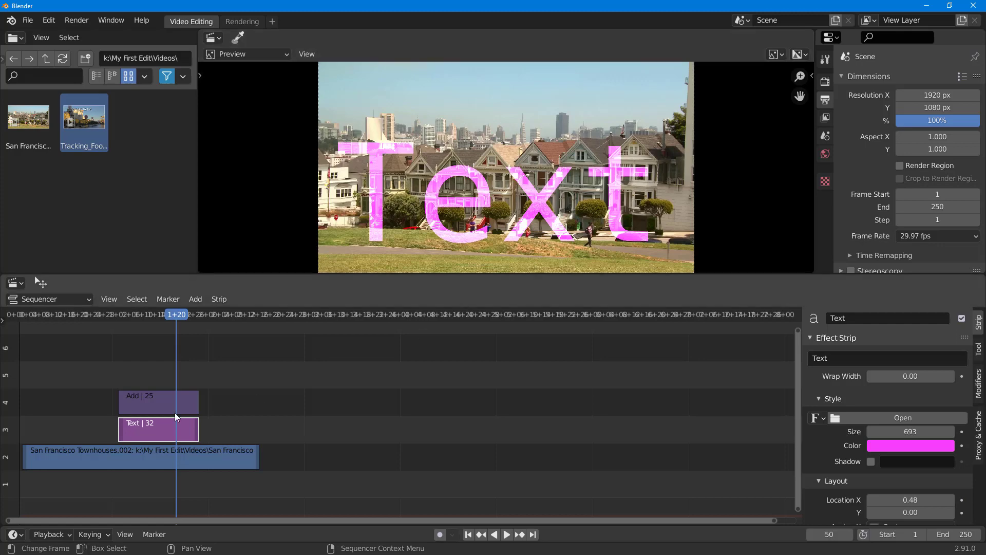
- Try the Value, Hard Light and Linear Burn blend modes on the Add effect strip, ending with Over Drop
{"action": "left_click", "coordinate": [176, 406]}
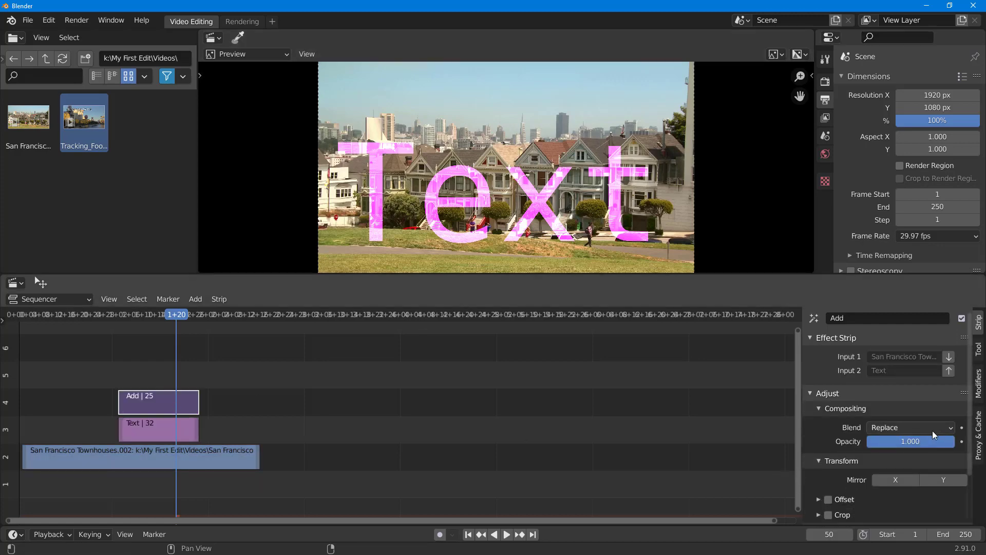
{"action": "left_click", "coordinate": [932, 430]}
{"action": "left_click", "coordinate": [896, 310]}
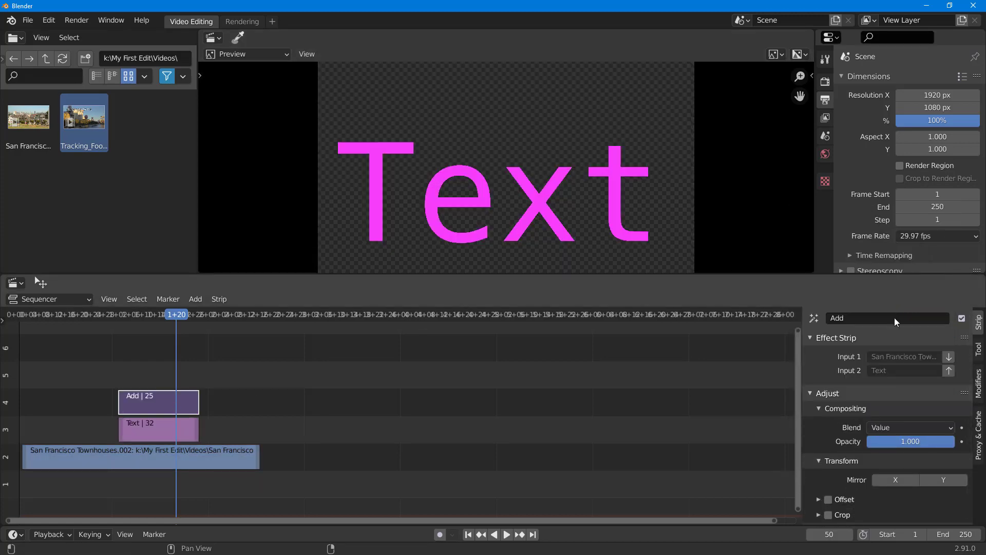
{"action": "left_click", "coordinate": [907, 426]}
{"action": "left_click", "coordinate": [811, 246]}
{"action": "left_click", "coordinate": [899, 429]}
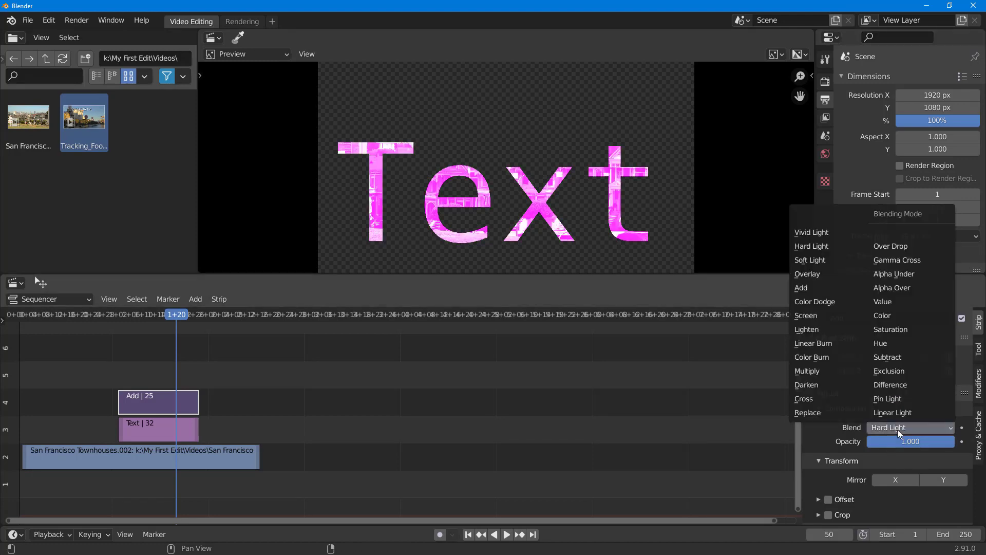
{"action": "left_click", "coordinate": [813, 343]}
{"action": "left_click", "coordinate": [911, 427]}
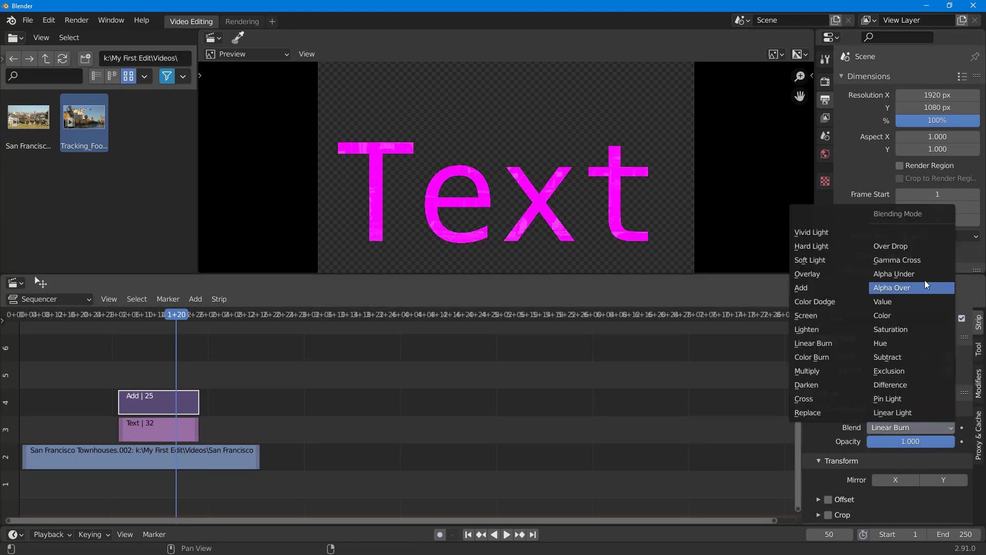
{"action": "left_click", "coordinate": [893, 247]}
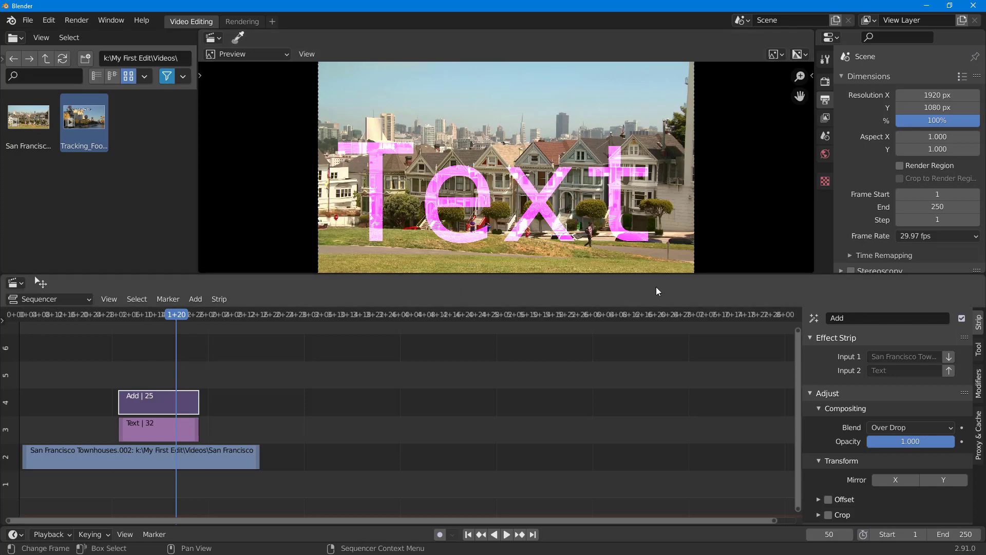
- Replace the Add effect strip with a Subtract effect strip combining the Text strip and the San Francisco Townhouses clip
{"action": "scroll", "coordinate": [577, 375], "scroll_direction": "down", "scroll_amount": 2}
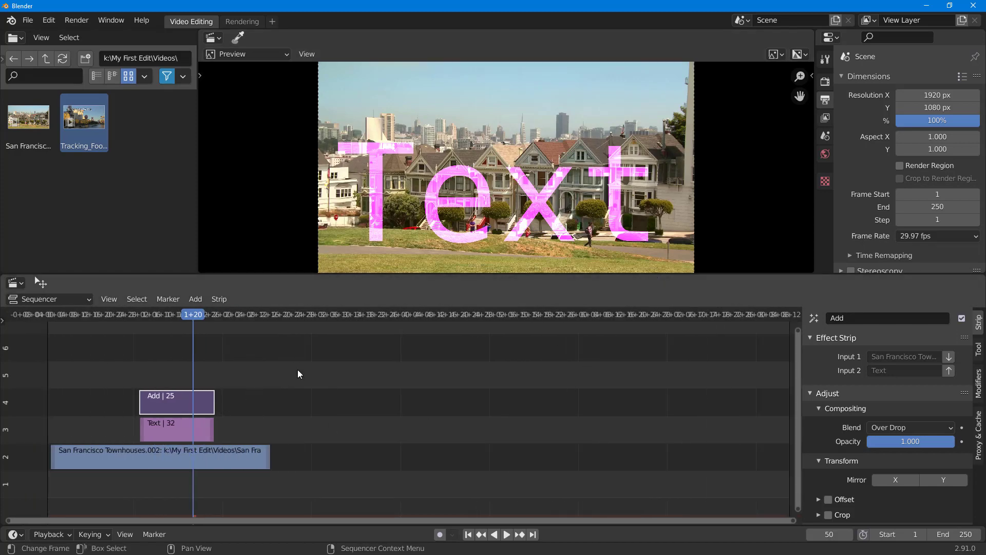
{"action": "key", "text": "Delete"}
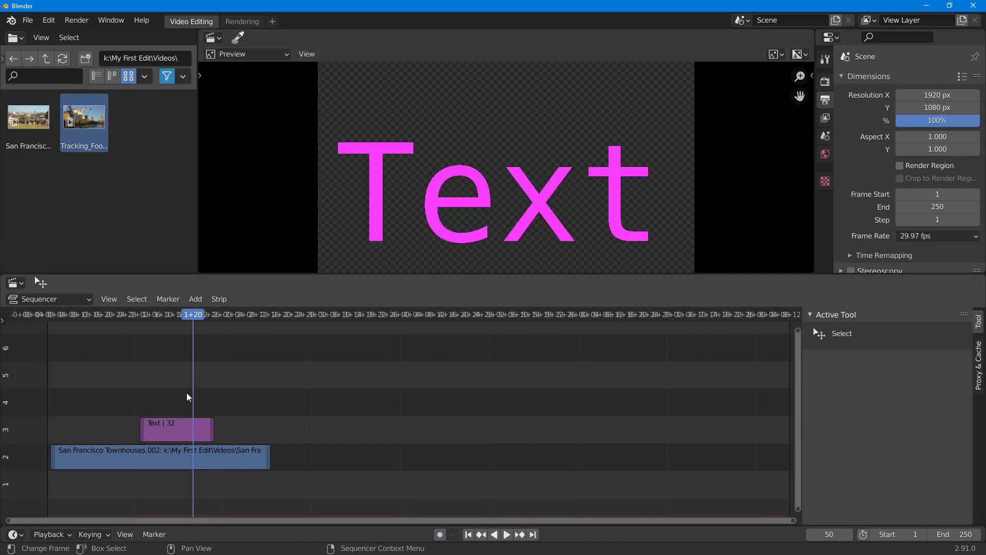
{"action": "key", "text": "a"}
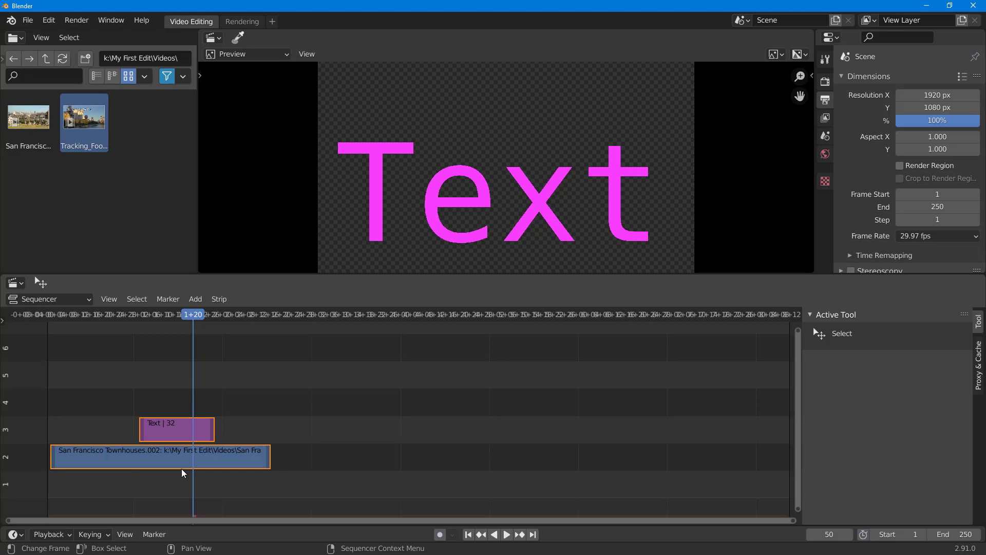
{"action": "left_click", "coordinate": [192, 304]}
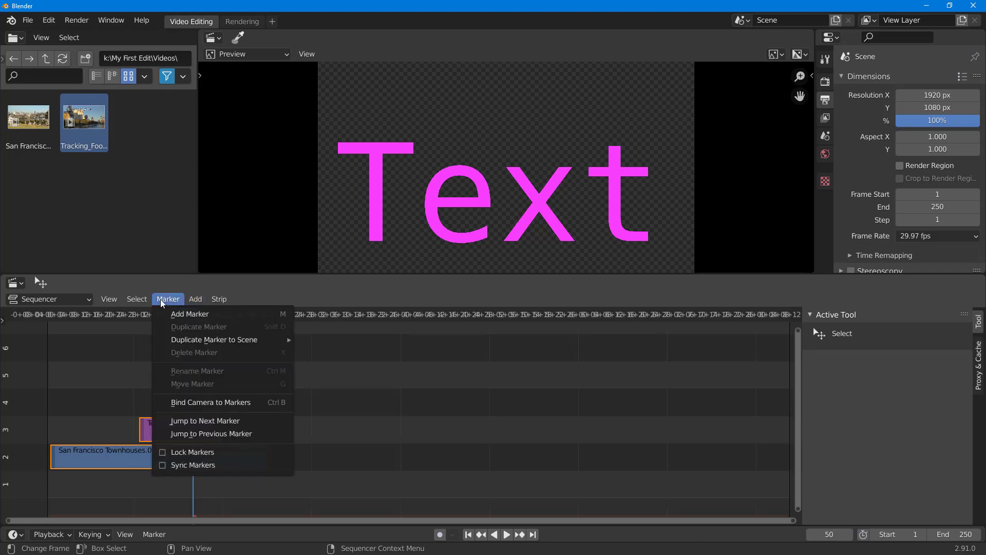
{"action": "mouse_move", "coordinate": [226, 449]}
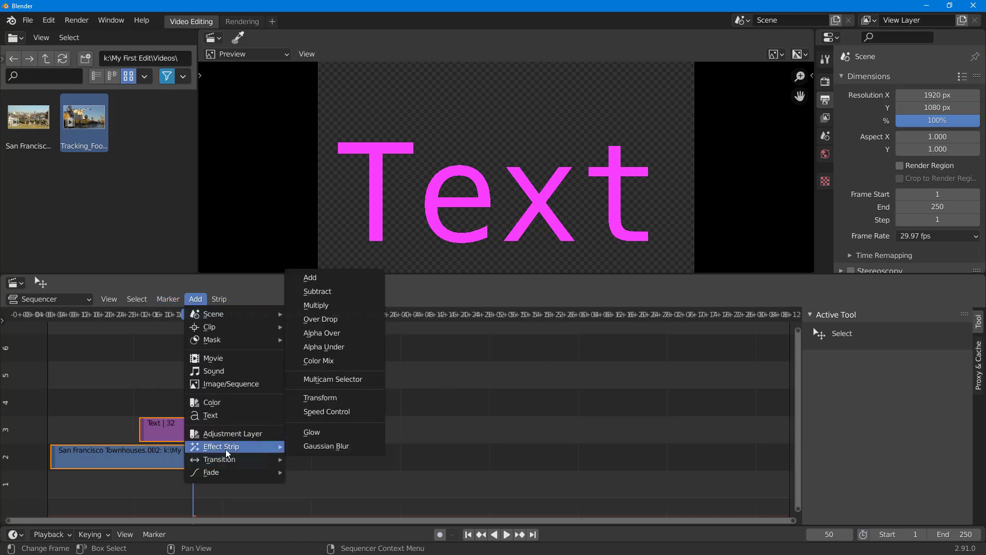
{"action": "left_click", "coordinate": [317, 292]}
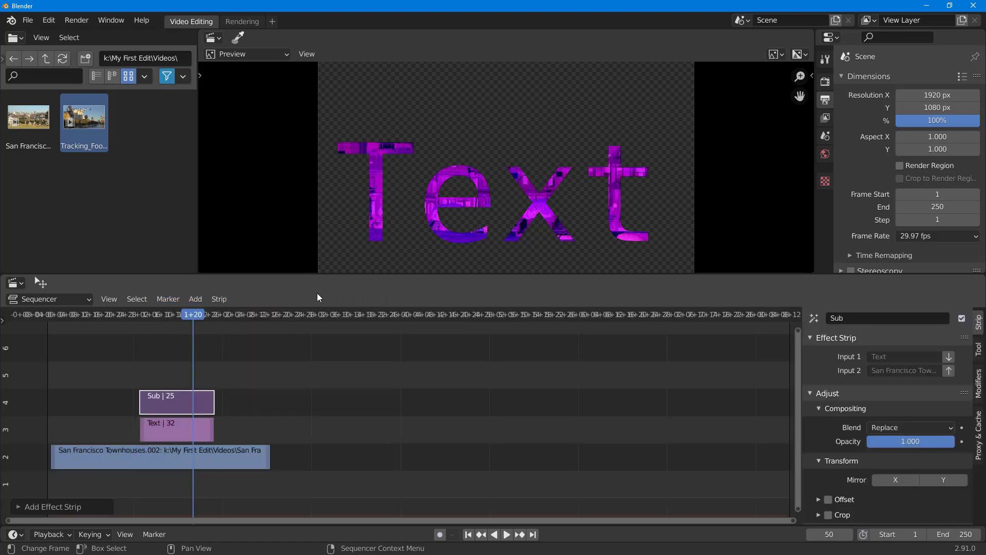
{"action": "left_click", "coordinate": [190, 435]}
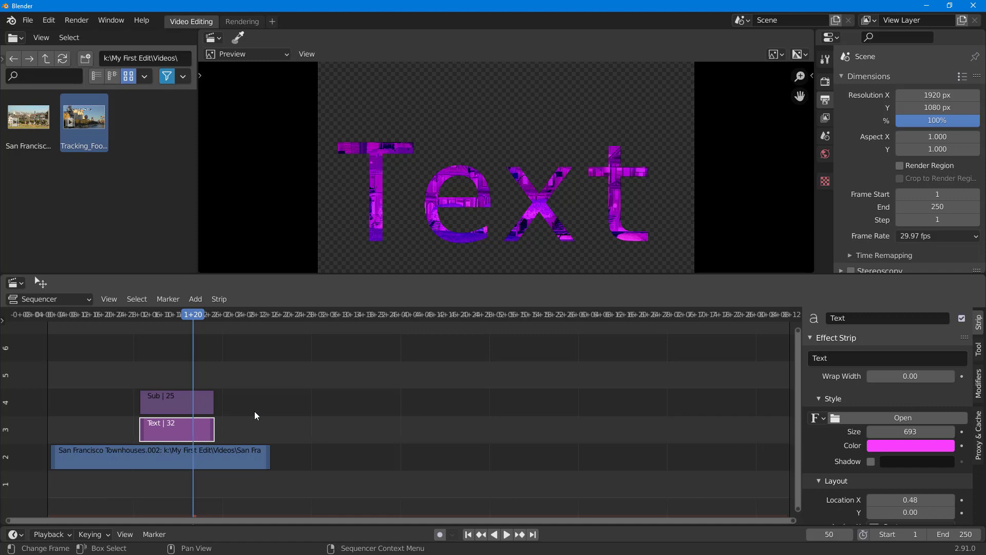
{"action": "left_click", "coordinate": [233, 409]}
{"action": "left_click", "coordinate": [224, 451]}
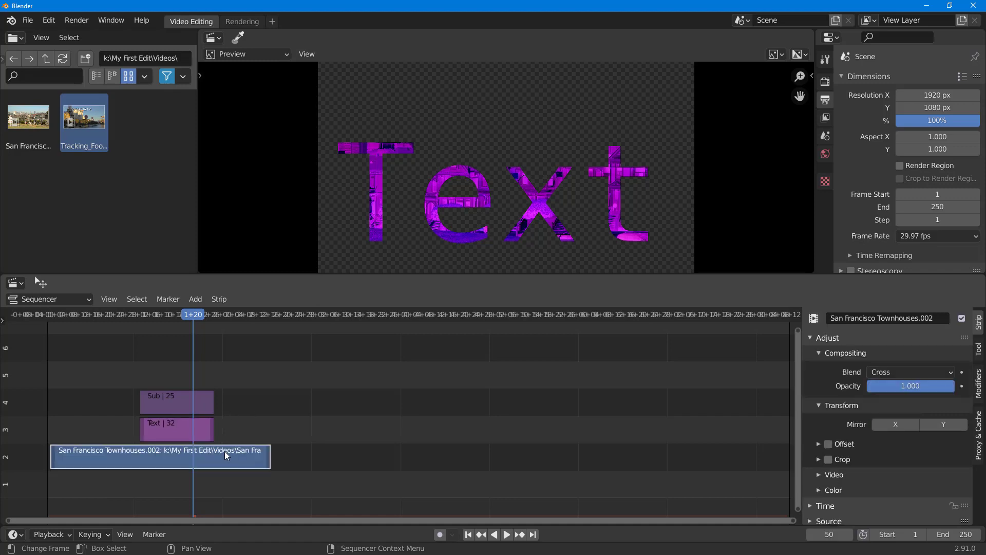
{"action": "left_click", "coordinate": [239, 385]}
{"action": "left_click", "coordinate": [190, 400]}
{"action": "left_click", "coordinate": [194, 422]}
- Try the Over Drop, Vivid Light, Soft Light, Overlay and Hue blend modes on the Subtract effect strip, returning to Replace
{"action": "left_click", "coordinate": [194, 398]}
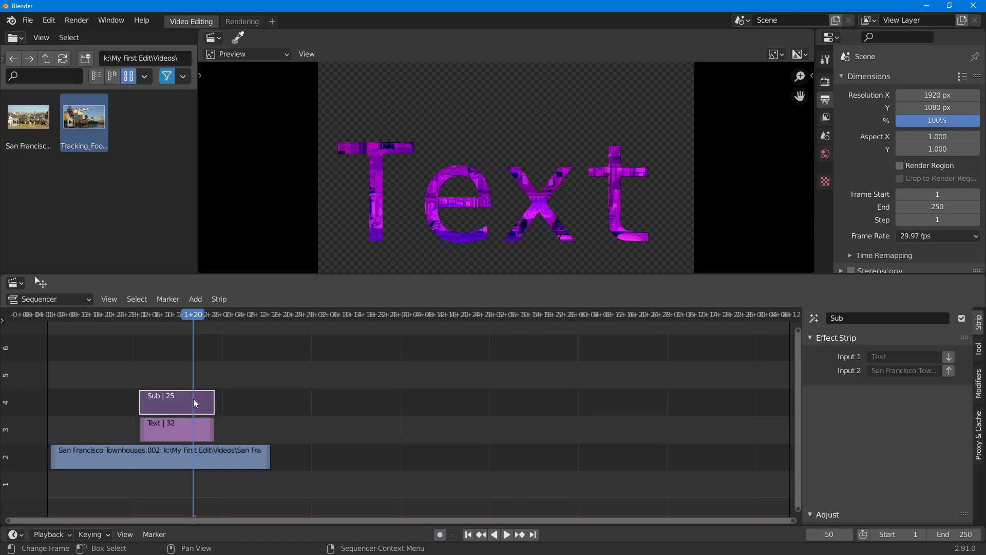
{"action": "left_click", "coordinate": [909, 427]}
{"action": "left_click", "coordinate": [910, 248]}
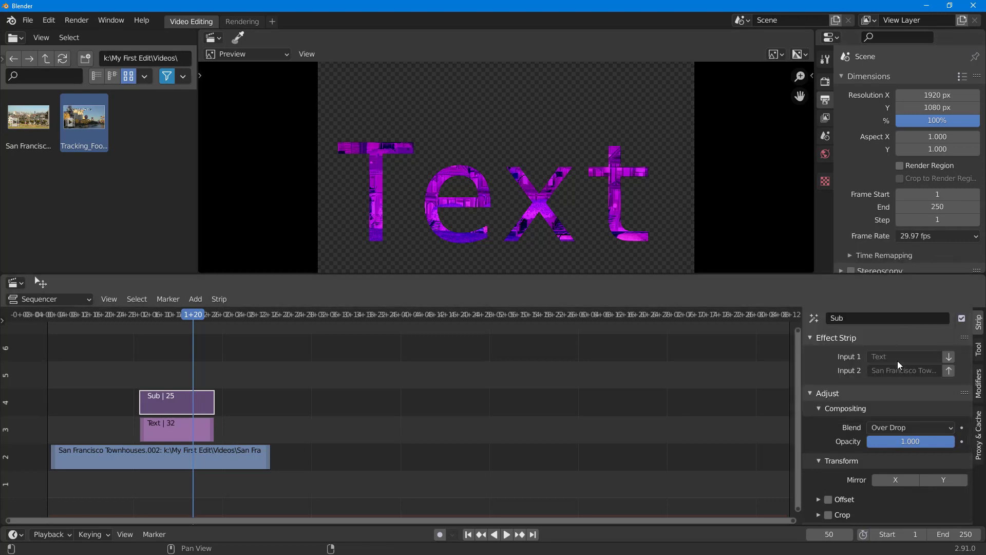
{"action": "left_click", "coordinate": [893, 426]}
{"action": "left_click", "coordinate": [824, 236]}
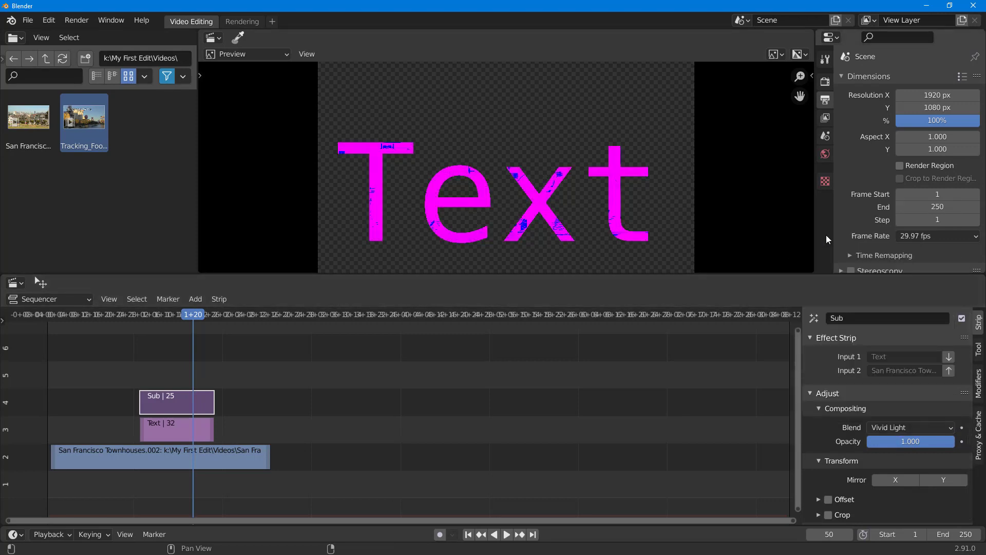
{"action": "left_click", "coordinate": [899, 430]}
{"action": "left_click", "coordinate": [825, 261]}
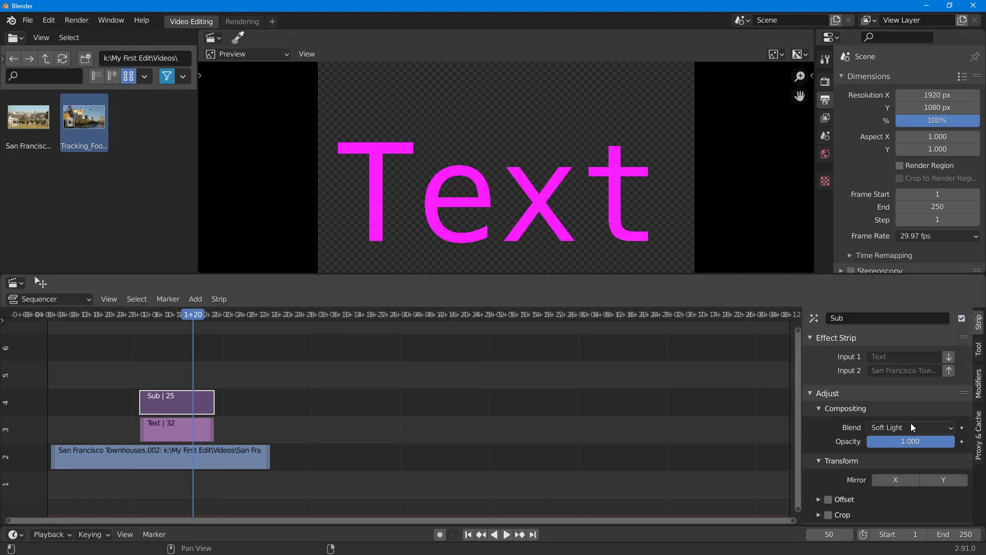
{"action": "left_click", "coordinate": [911, 427]}
{"action": "left_click", "coordinate": [832, 279]}
{"action": "left_click", "coordinate": [911, 426]}
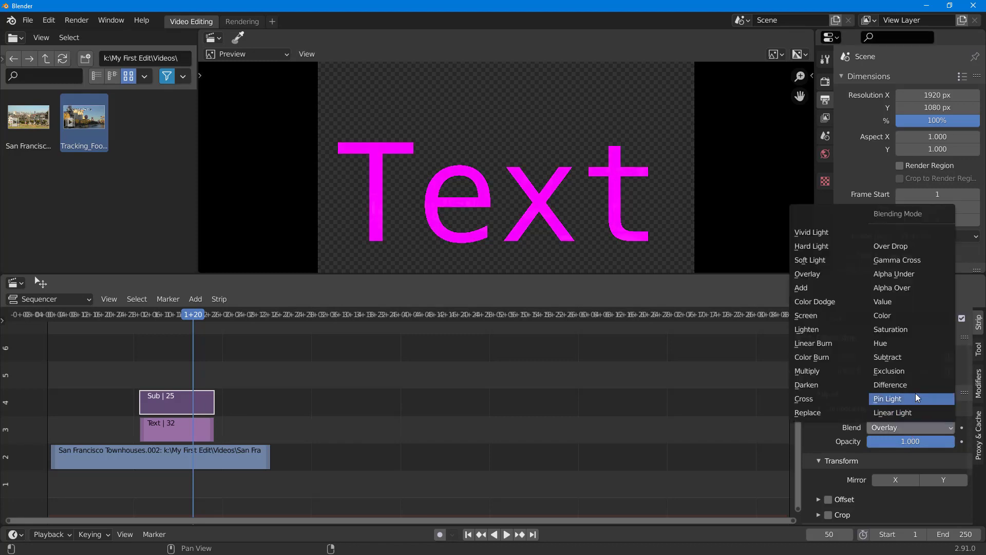
{"action": "left_click", "coordinate": [880, 343]}
{"action": "left_click", "coordinate": [910, 427]}
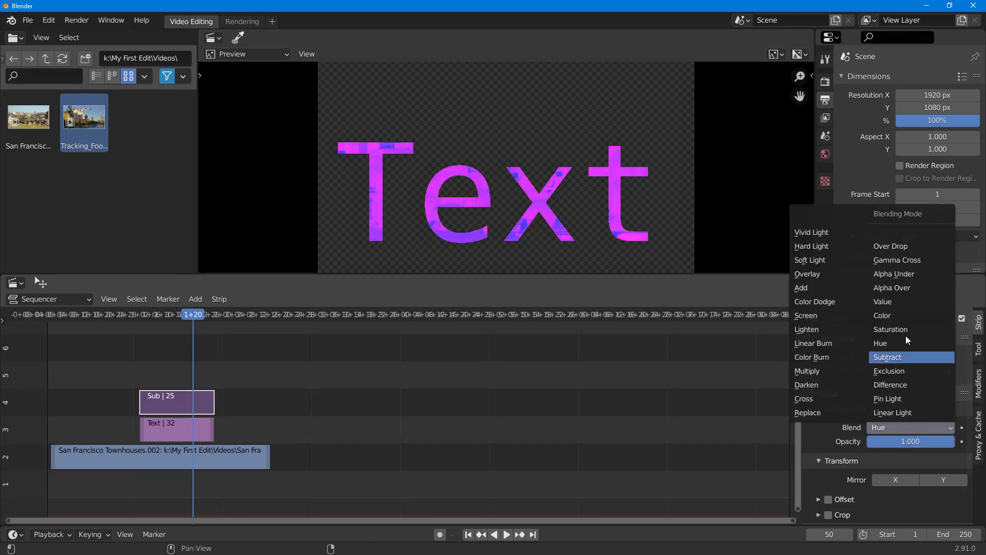
{"action": "left_click", "coordinate": [808, 412]}
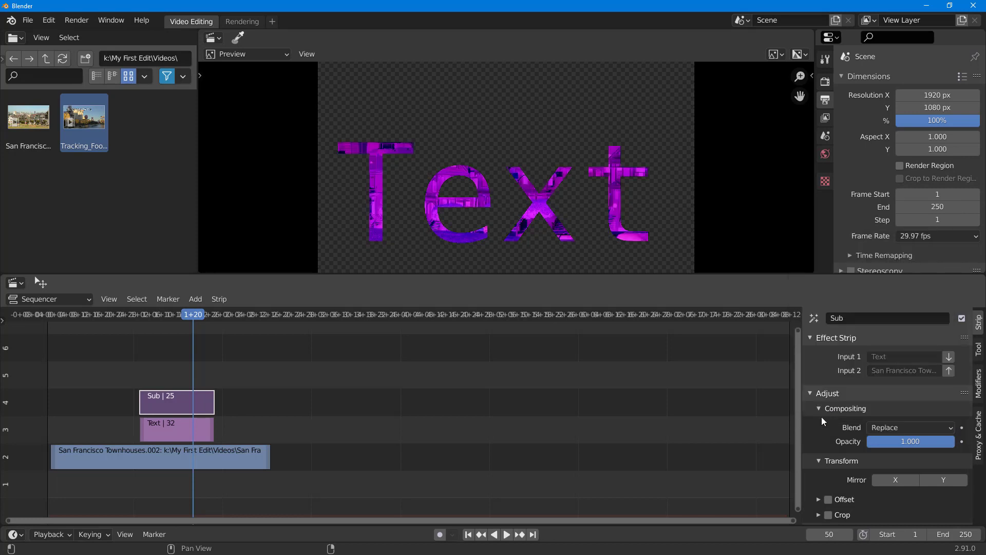
- Delete the Subtract effect strip and its Text strip, leaving the San Francisco Townhouses clip selected
{"action": "left_click_drag", "start_coordinate": [249, 332], "coordinate": [180, 427]}
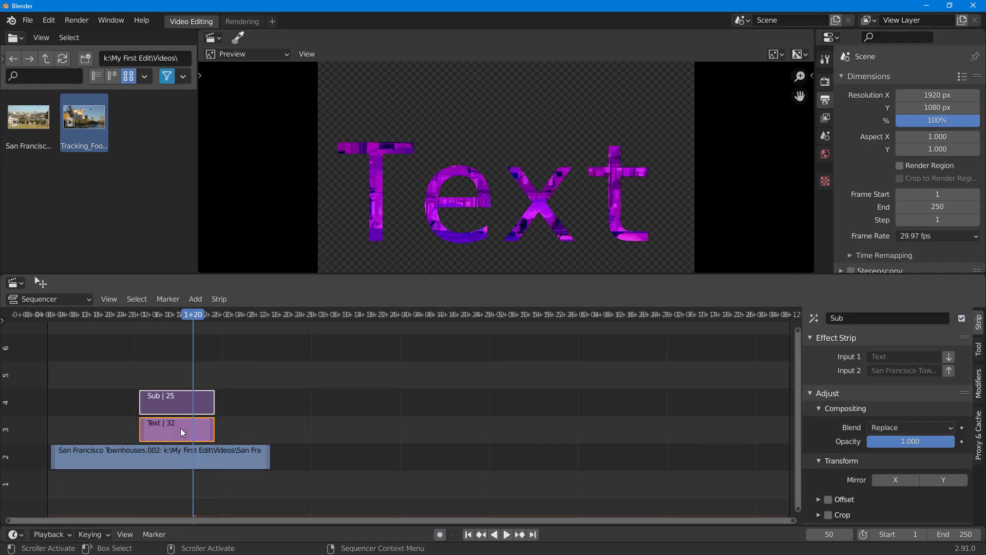
{"action": "key", "text": "Delete"}
{"action": "left_click", "coordinate": [159, 455]}
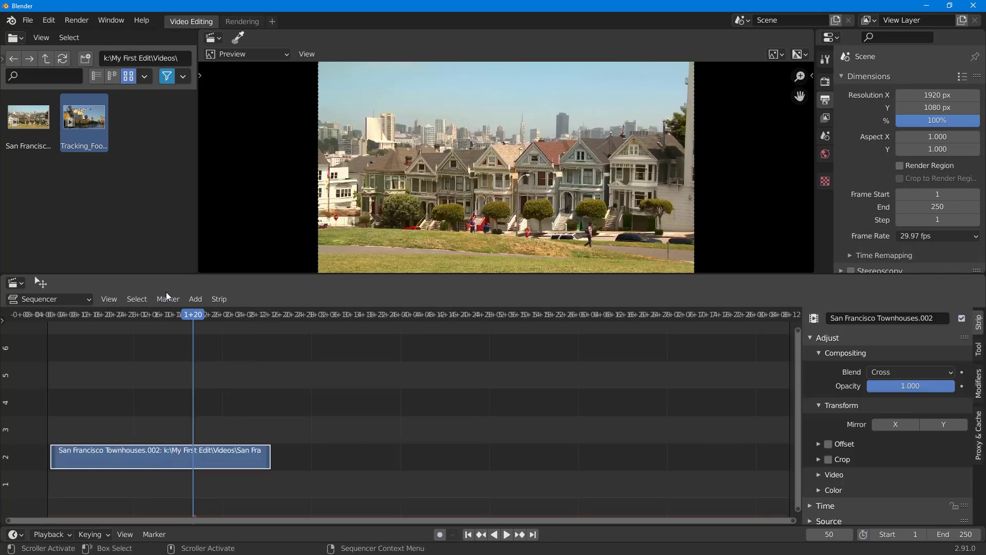
- Add a new text strip and place it on channel 3 over the San Francisco Townhouses clip, starting at frame 41
{"action": "left_click", "coordinate": [193, 298]}
{"action": "left_click", "coordinate": [226, 415]}
{"action": "key", "text": "g"}
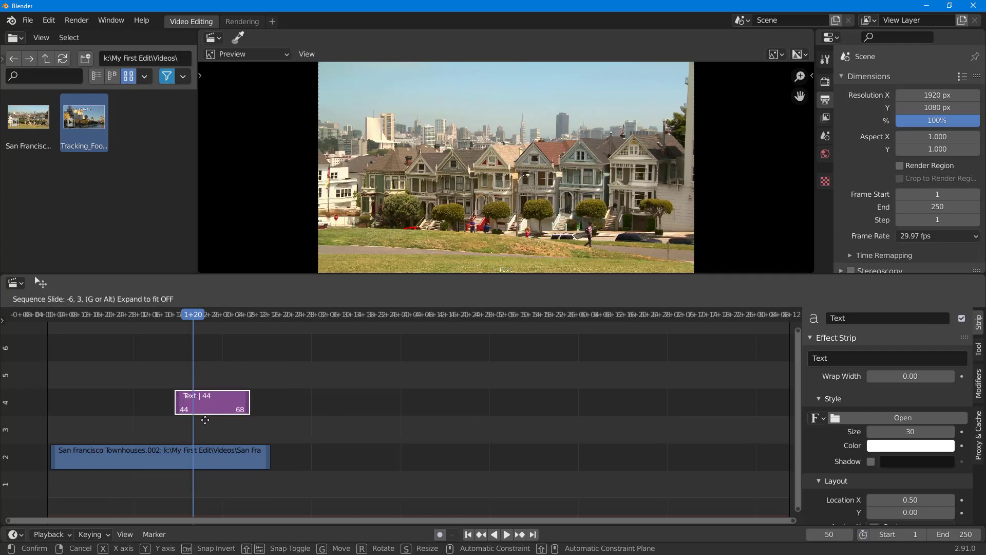
{"action": "left_click", "coordinate": [197, 433]}
- Set the text strip's content to TutorTube, its size to 305 and its color to light orange
{"action": "left_click", "coordinate": [847, 360]}
{"action": "type", "text": "TutorTube"}
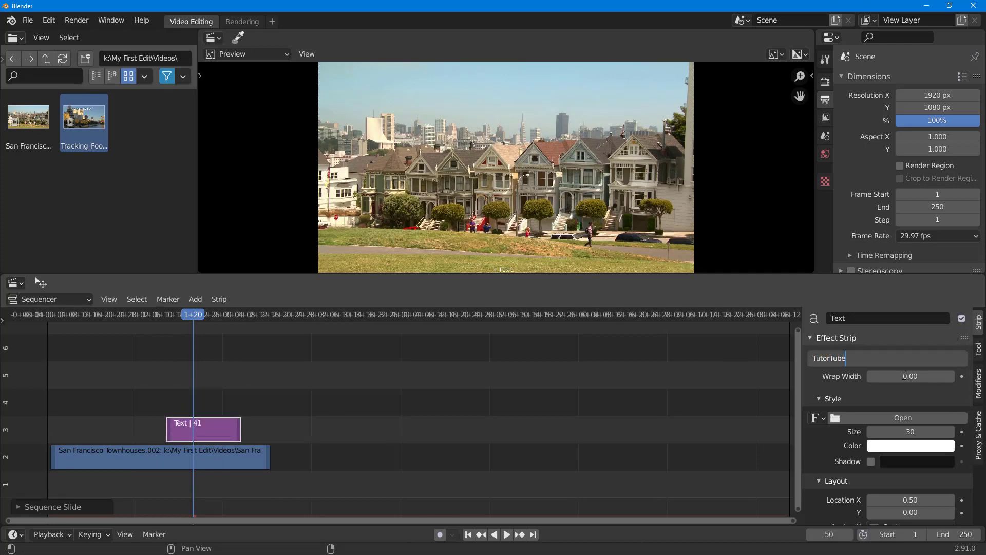
{"action": "key", "text": "Return"}
{"action": "left_click_drag", "start_coordinate": [904, 431], "coordinate": [909, 432]}
{"action": "left_click", "coordinate": [888, 446]}
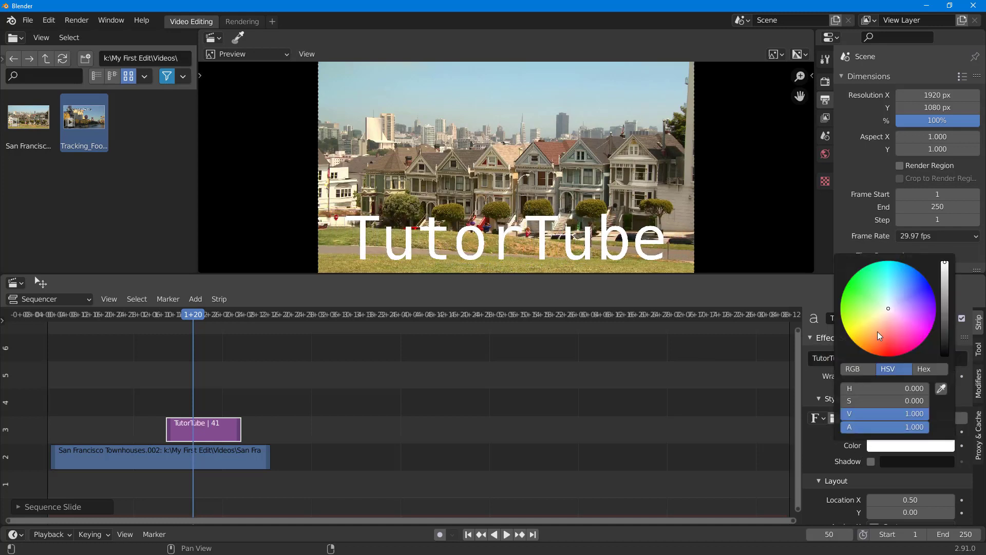
{"action": "left_click", "coordinate": [906, 293]}
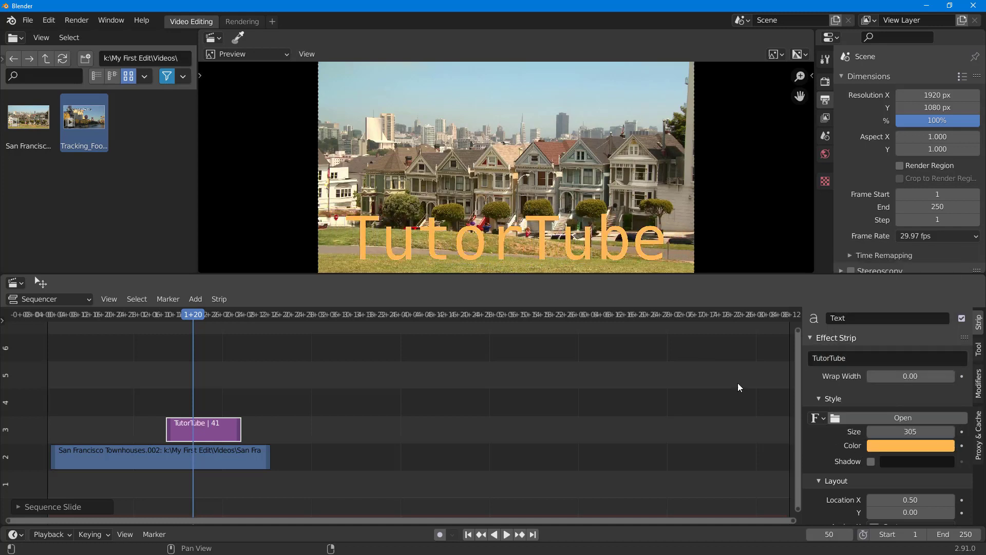
- Try a Subtract effect strip combining the TutorTube text with the San Francisco Townhouses clip
{"action": "key", "text": "a"}
{"action": "left_click", "coordinate": [194, 298]}
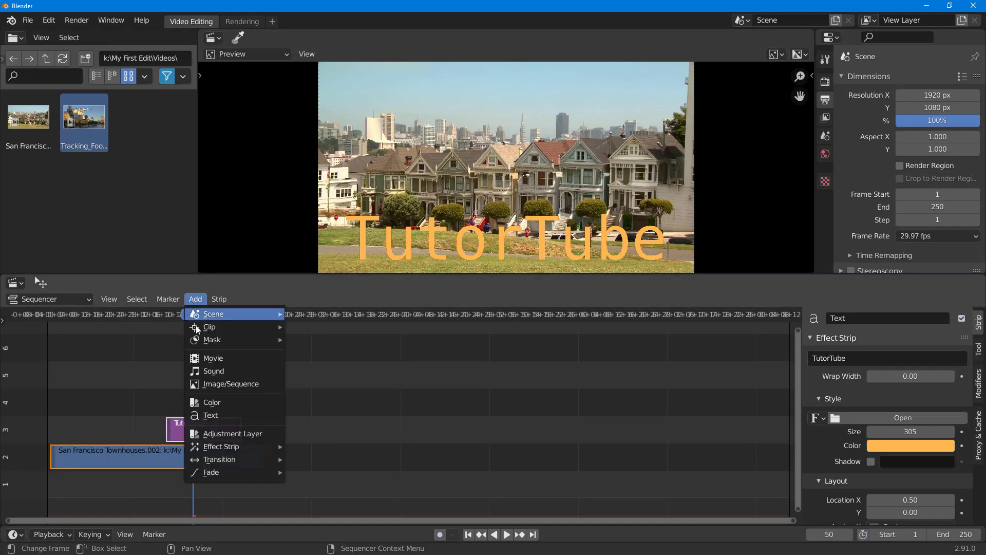
{"action": "mouse_move", "coordinate": [273, 439]}
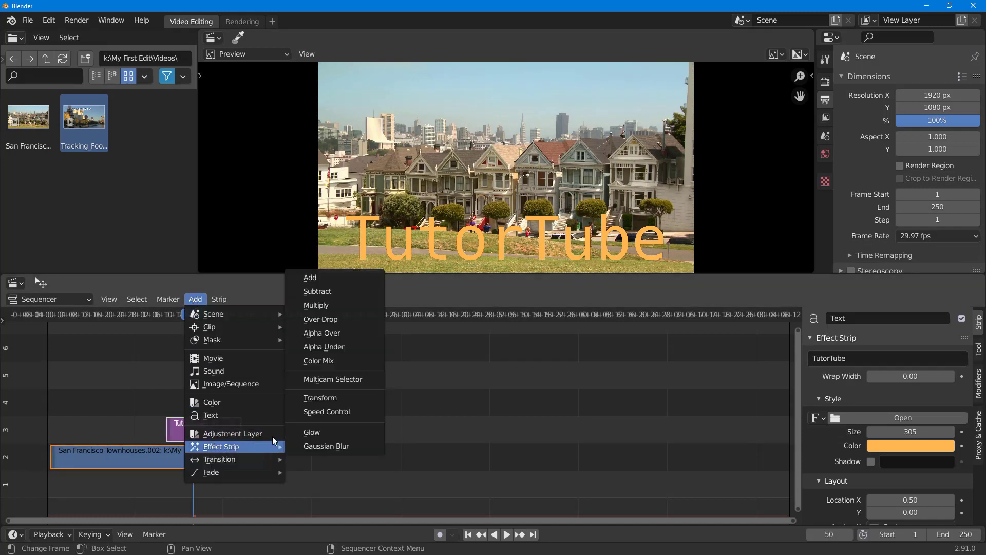
{"action": "left_click", "coordinate": [326, 294]}
{"action": "left_click", "coordinate": [200, 300]}
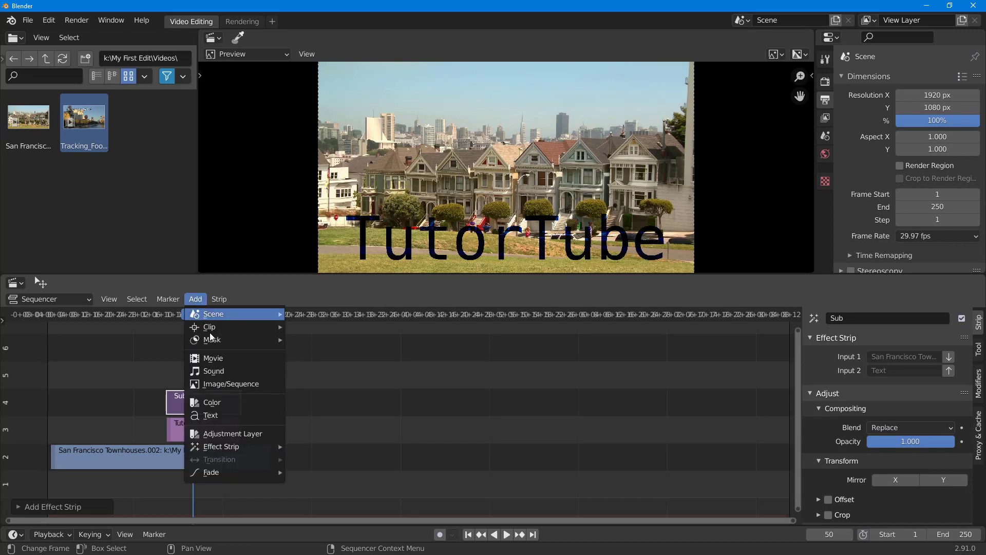
{"action": "mouse_move", "coordinate": [299, 474]}
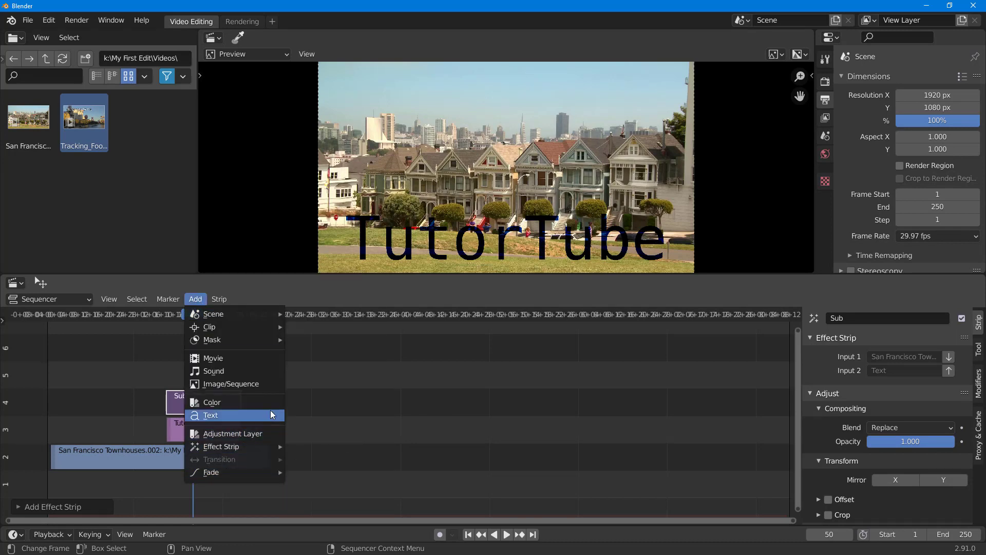
{"action": "key", "text": "Escape"}
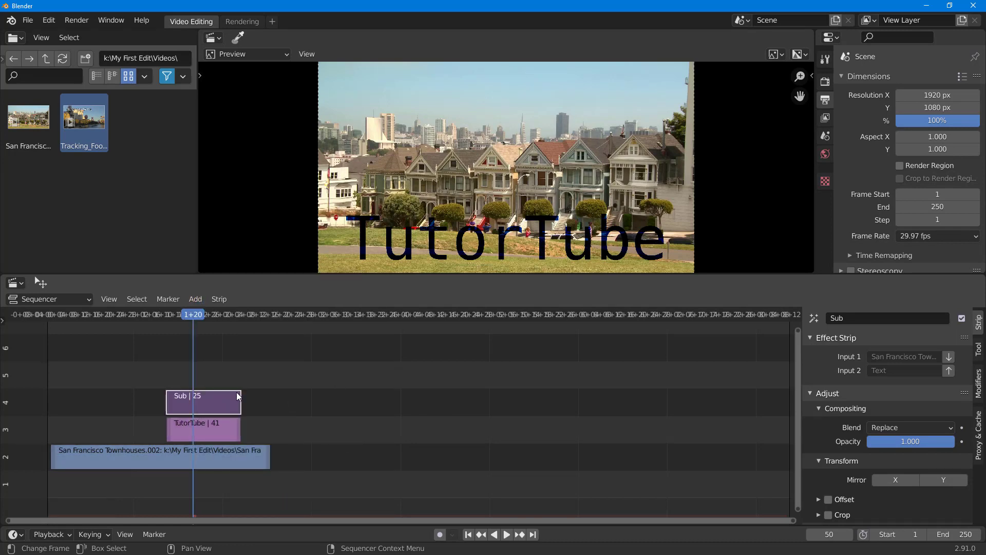
{"action": "key", "text": "ctrl+z"}
- Add a Color Mix effect strip combining the TutorTube text with the San Francisco Townhouses clip
{"action": "left_click", "coordinate": [195, 299]}
{"action": "mouse_move", "coordinate": [277, 446]}
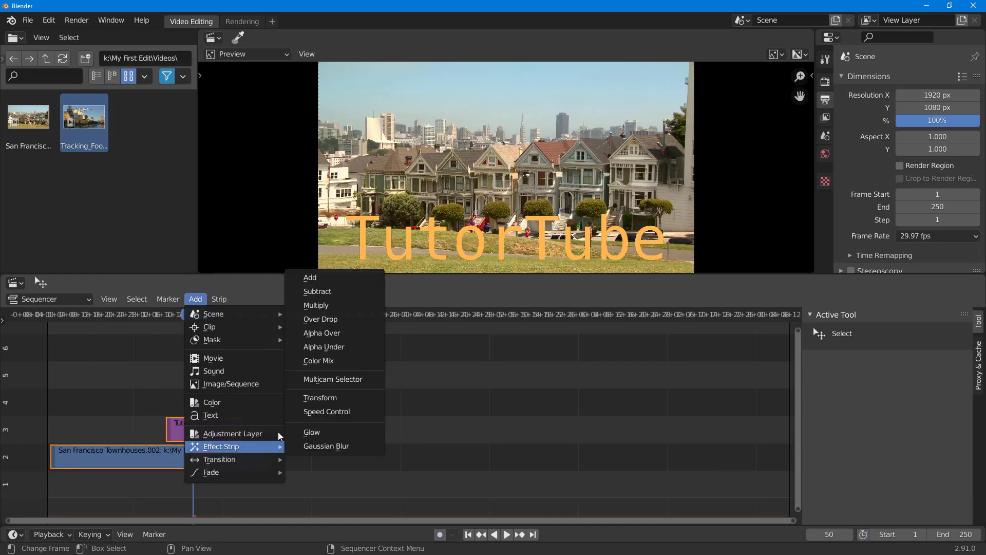
{"action": "left_click", "coordinate": [319, 360]}
{"action": "left_click", "coordinate": [319, 360]}
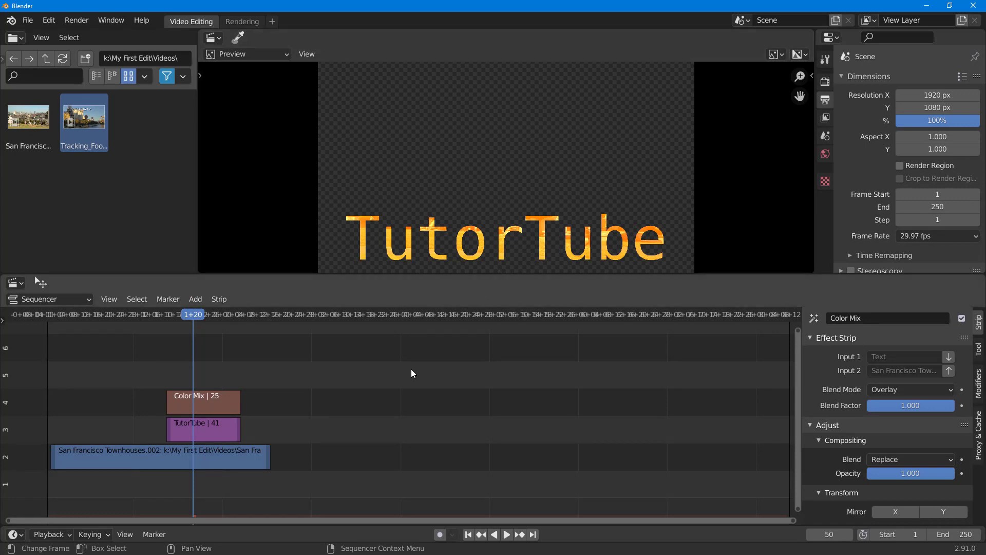
- Replace the Color Mix and TutorTube strips with the Tracking_Footage clip on channel 3, overlapping the end of the San Francisco Townhouses clip
{"action": "left_click_drag", "start_coordinate": [276, 368], "coordinate": [220, 428]}
{"action": "key", "text": "Delete"}
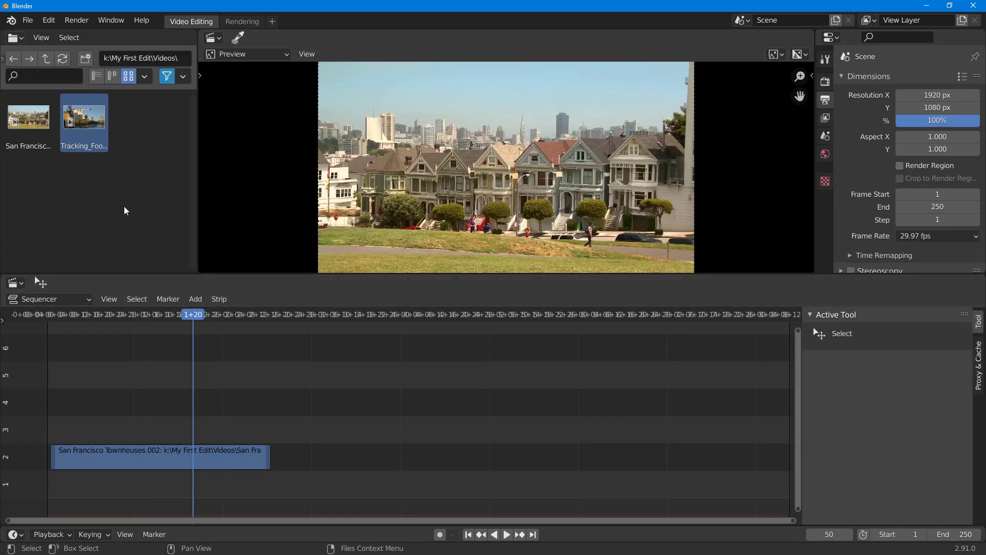
{"action": "left_click_drag", "start_coordinate": [31, 137], "coordinate": [92, 409]}
{"action": "left_click_drag", "start_coordinate": [79, 147], "coordinate": [85, 382]}
{"action": "left_click_drag", "start_coordinate": [86, 123], "coordinate": [266, 439]}
- Add a Multiply effect strip combining the San Francisco Townhouses and Tracking_Footage clips
{"action": "key", "text": "a"}
{"action": "left_click", "coordinate": [196, 299]}
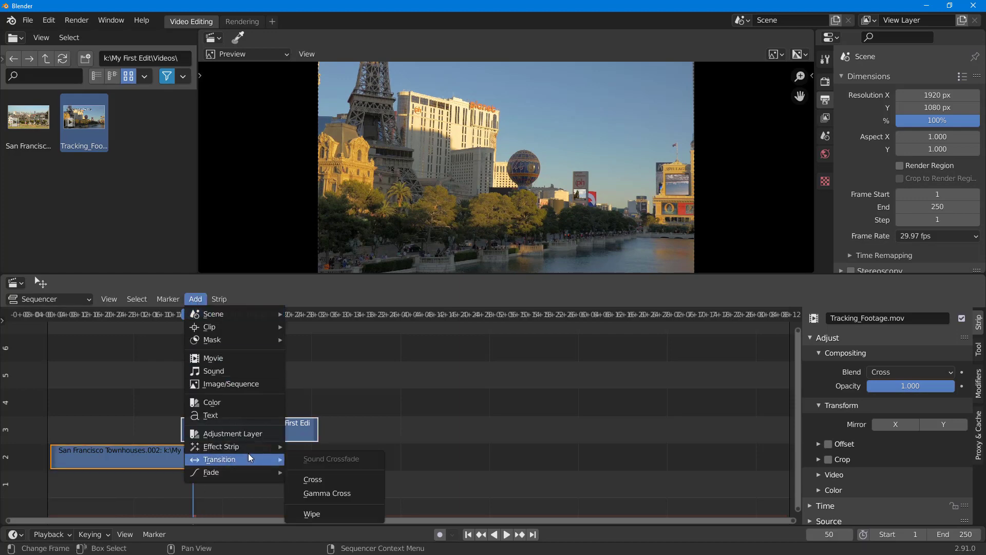
{"action": "mouse_move", "coordinate": [247, 446]}
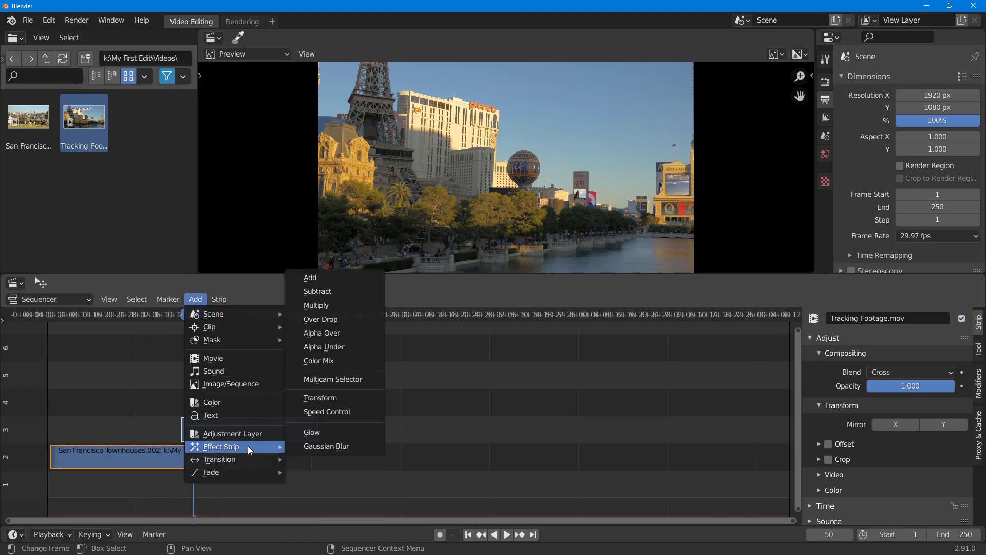
{"action": "left_click", "coordinate": [349, 304]}
- Play back the overlapping clips to preview the Multiply effect, stopping with the playhead at frame 61
{"action": "key", "text": "space"}
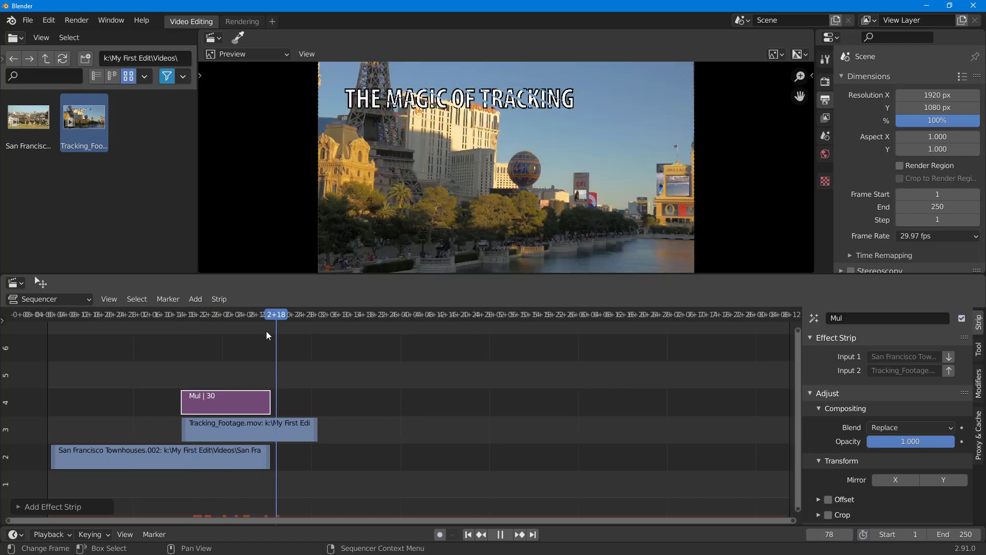
{"action": "left_click", "coordinate": [224, 338]}
{"action": "key", "text": "space"}
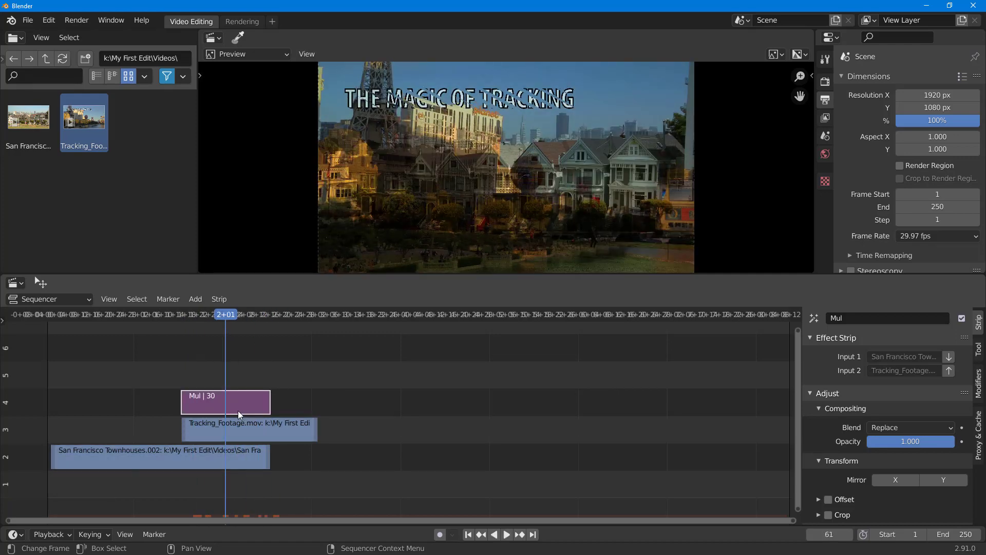